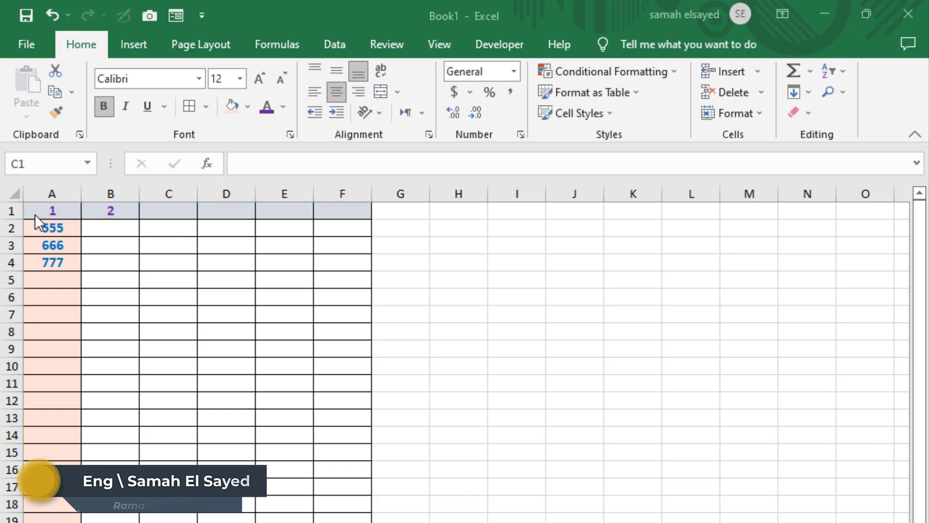
Select row 1, then column A, then just cell A1.
left_click(10, 211)
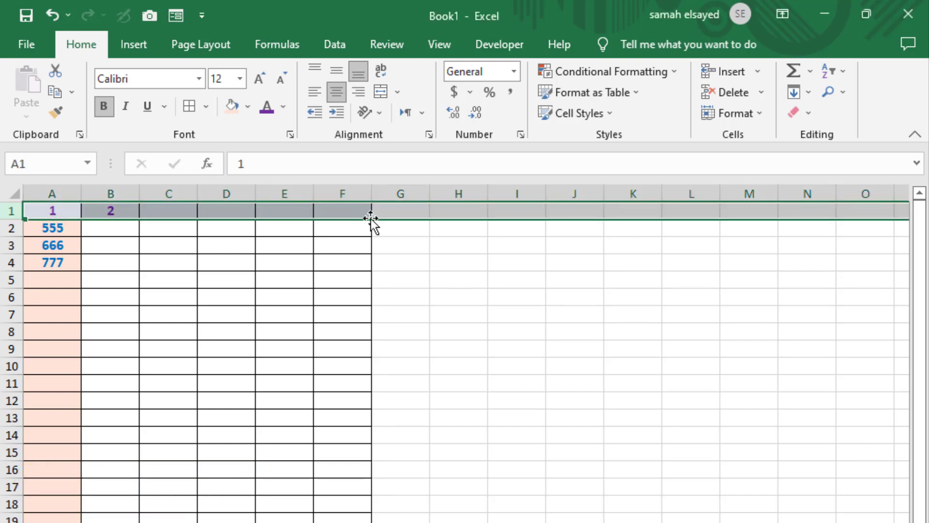
left_click(53, 194)
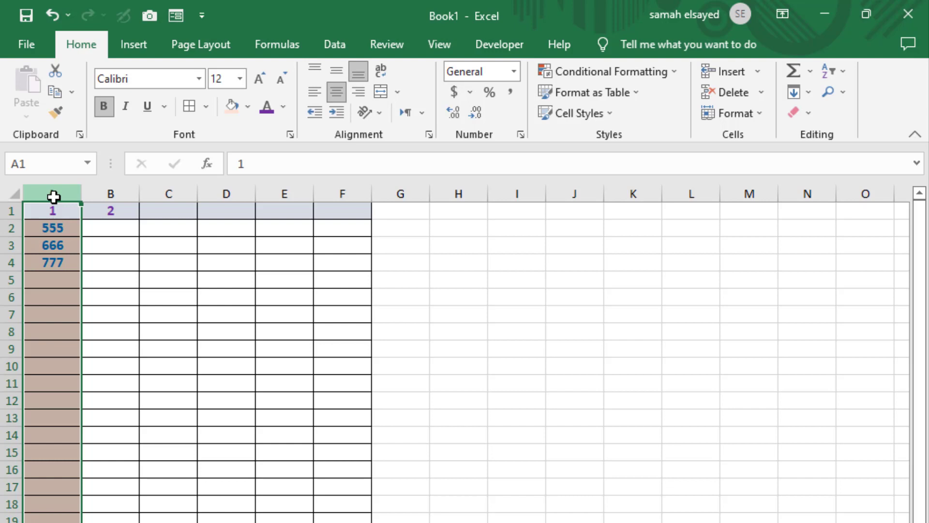
left_click(56, 212)
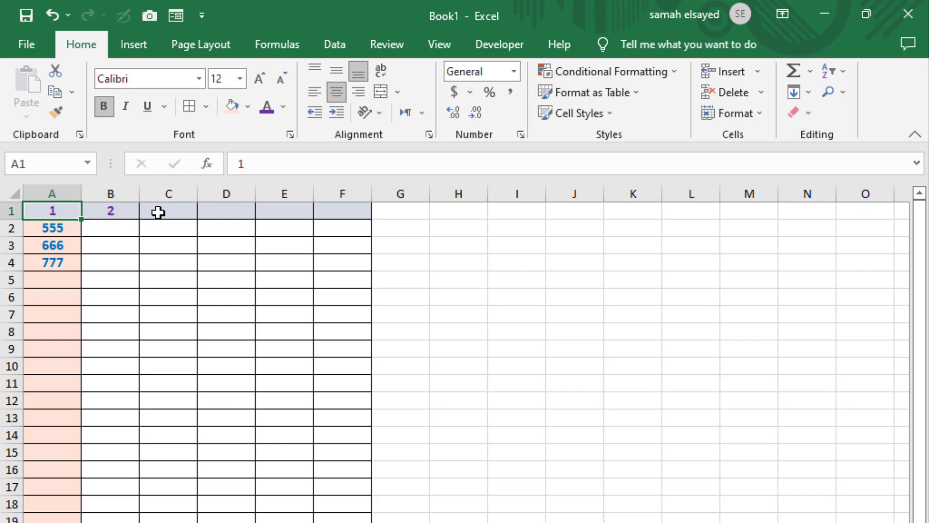
Enter 3 in C1, try a repeated 3 in D1, and cancel the duplicate alert.
left_click(167, 209)
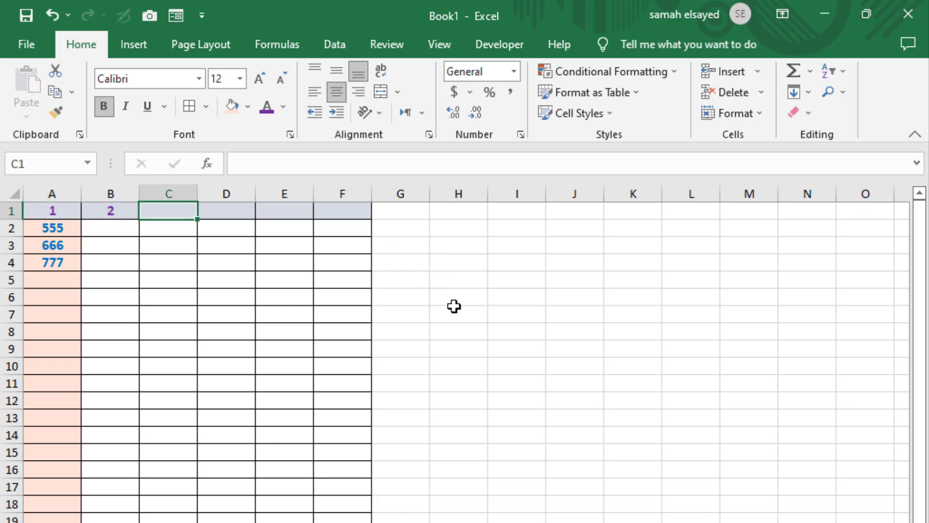
type("3")
key("Tab")
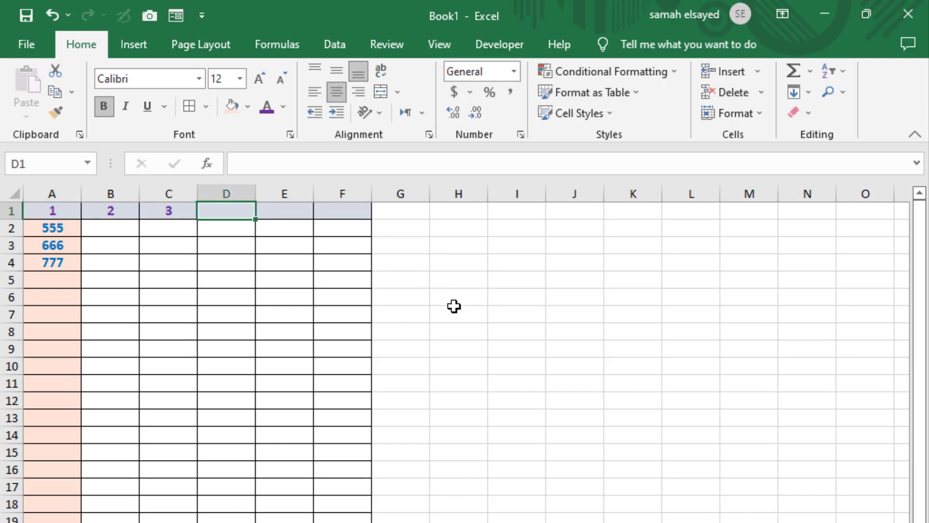
type("3")
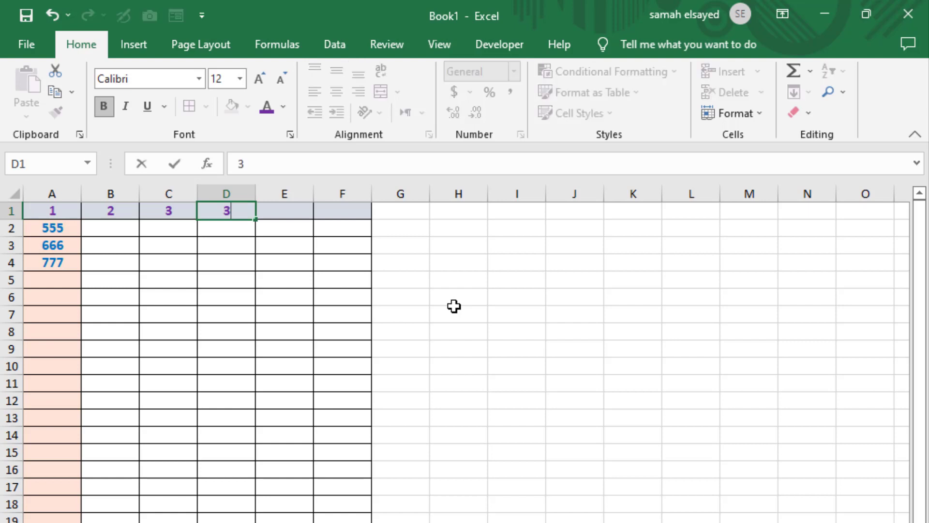
key("Tab")
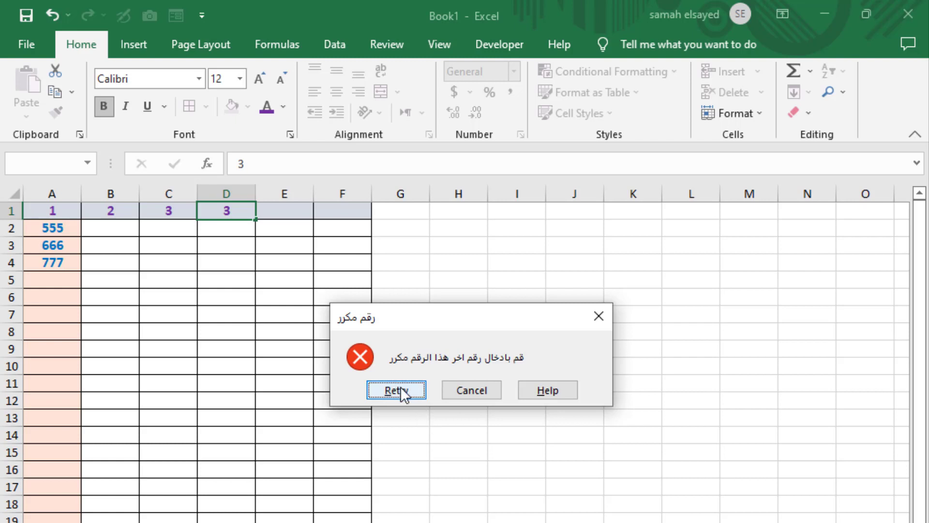
left_click(464, 391)
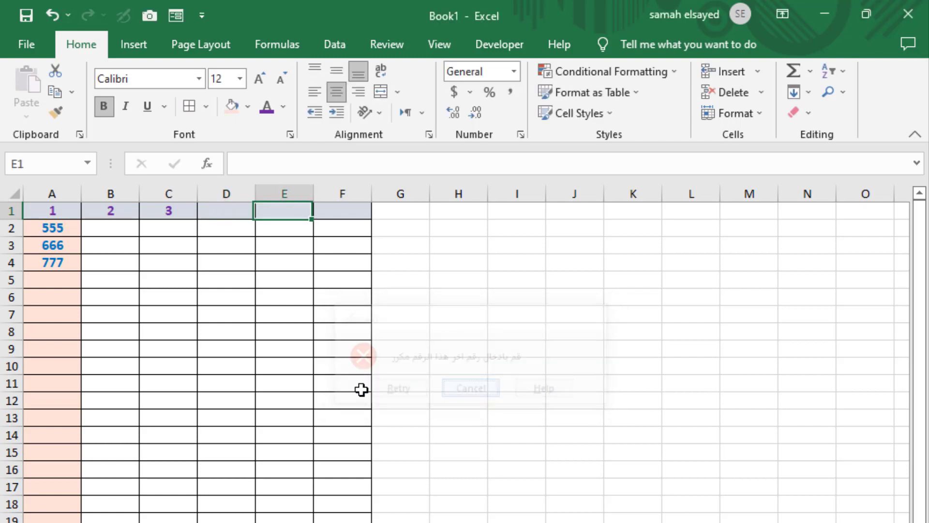
Enter 888 in A5, then repeat 888 in A6 to trigger the duplicate error.
left_click(227, 209)
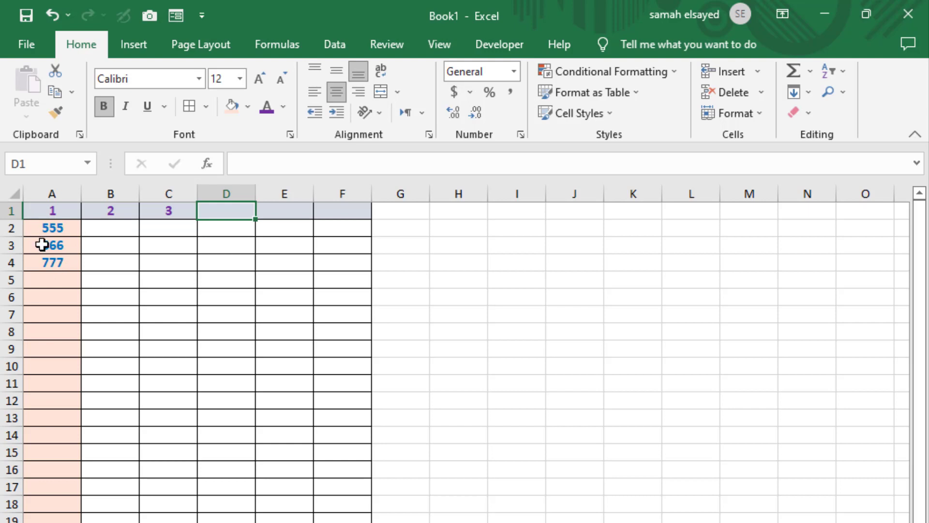
left_click(52, 279)
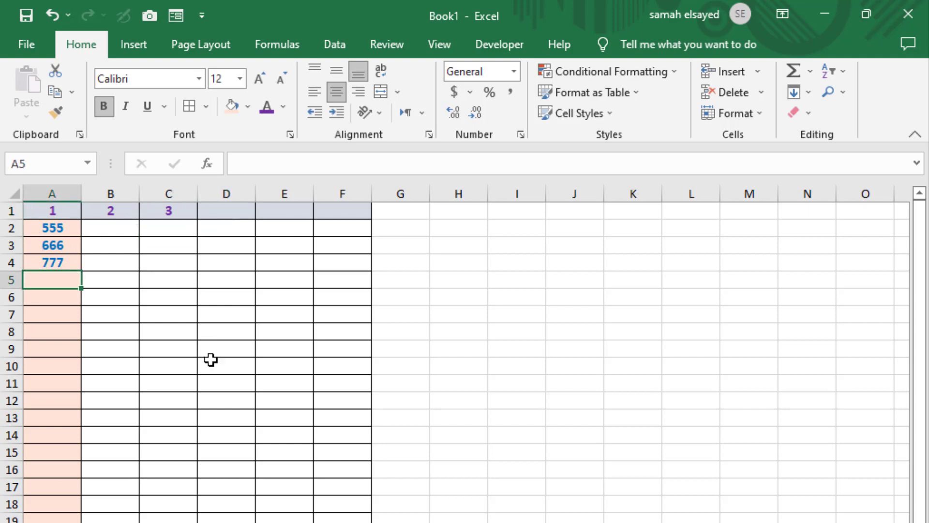
type("8")
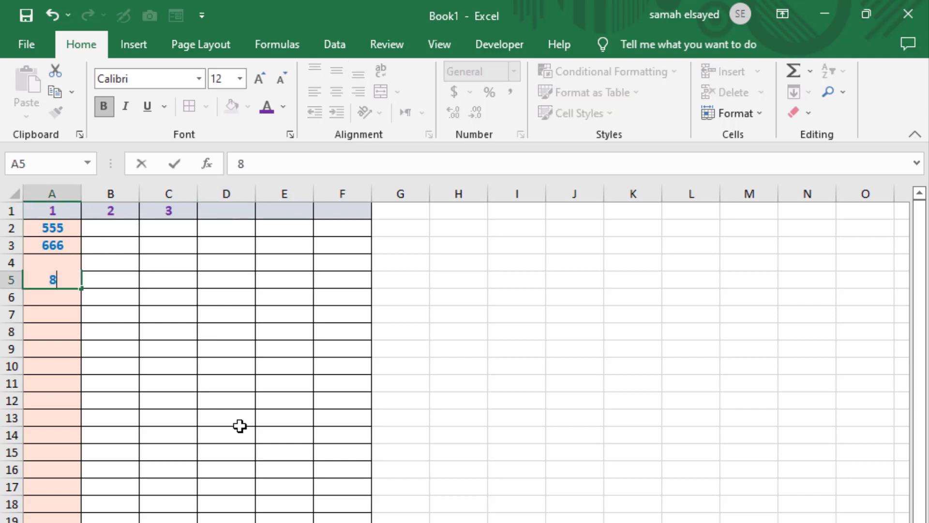
type("88")
key("Return")
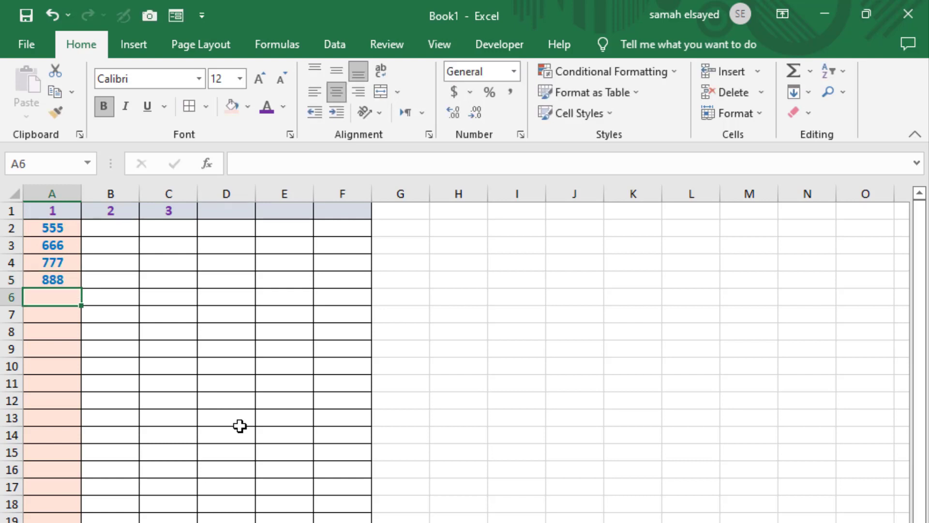
type("88")
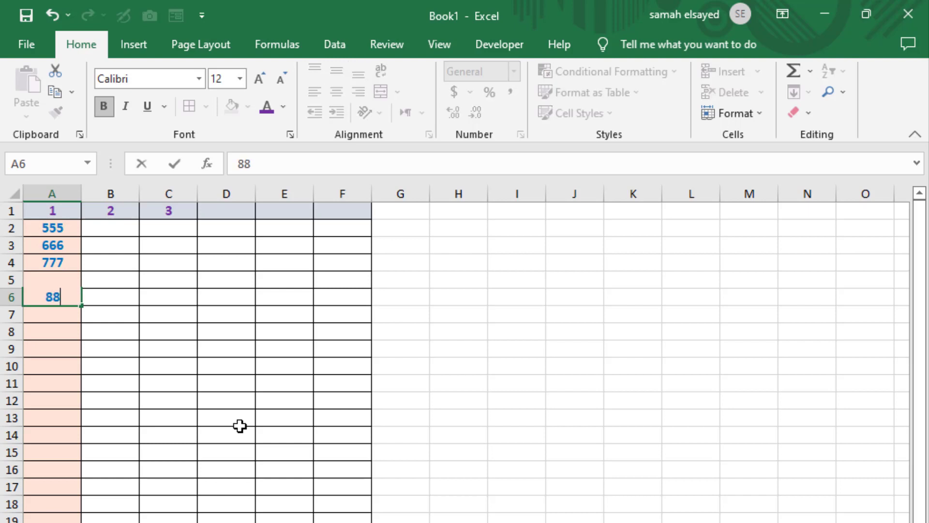
type("8")
key("Return")
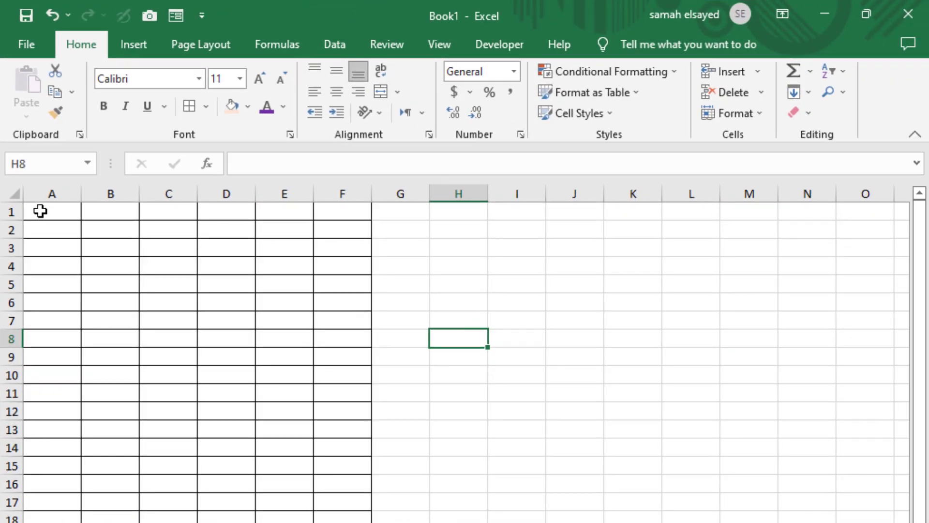
Select A1:F1 and open Data Validation, moving the dialog clear of row 1.
left_click_drag(40, 211, 356, 207)
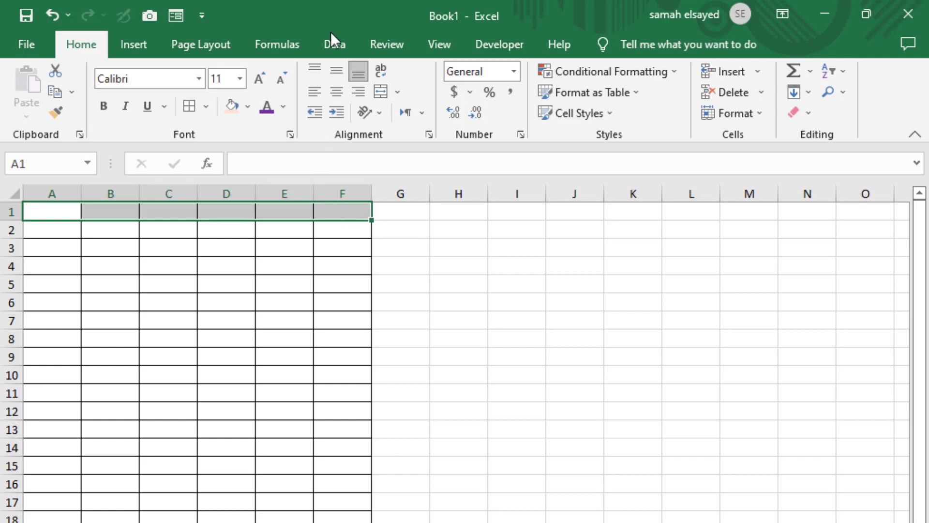
left_click(331, 48)
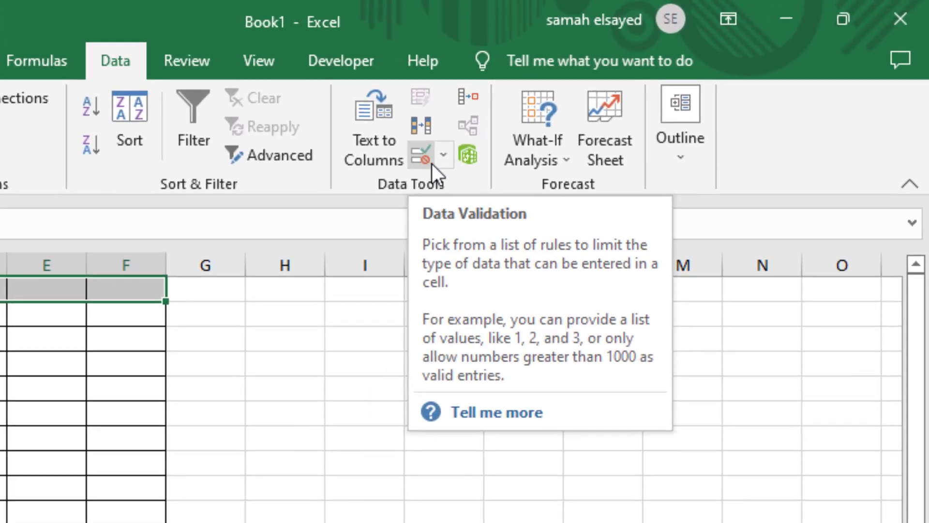
left_click(559, 118)
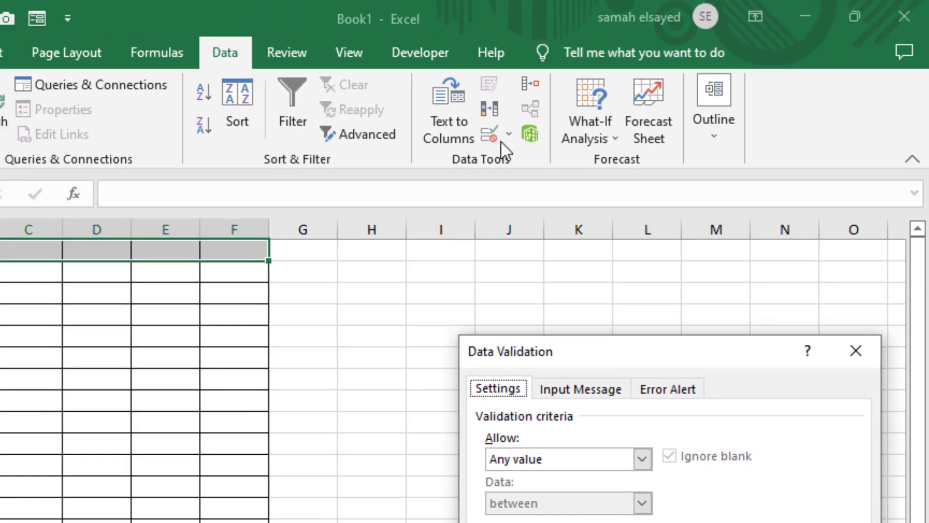
left_click_drag(658, 290, 586, 249)
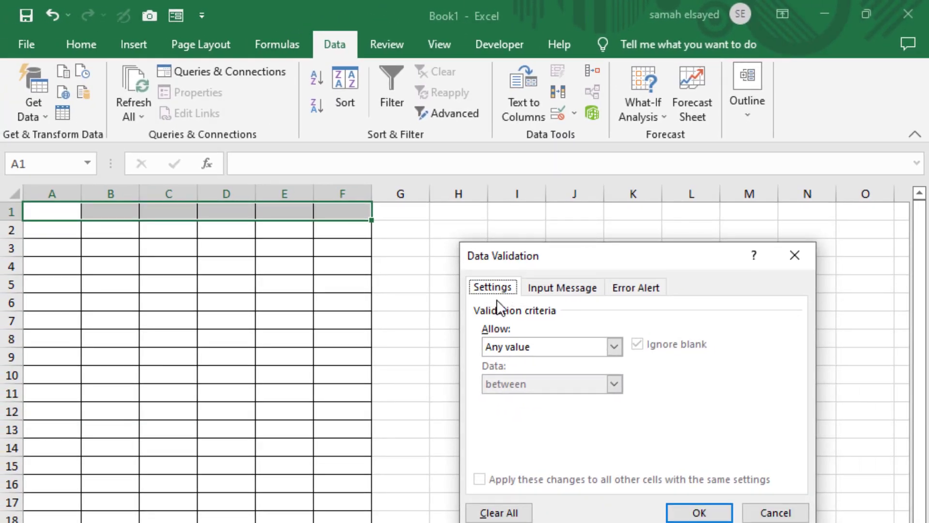
Set Allow to Custom with the formula =countif($A$1:$F$1,A1)=1.
left_click(614, 347)
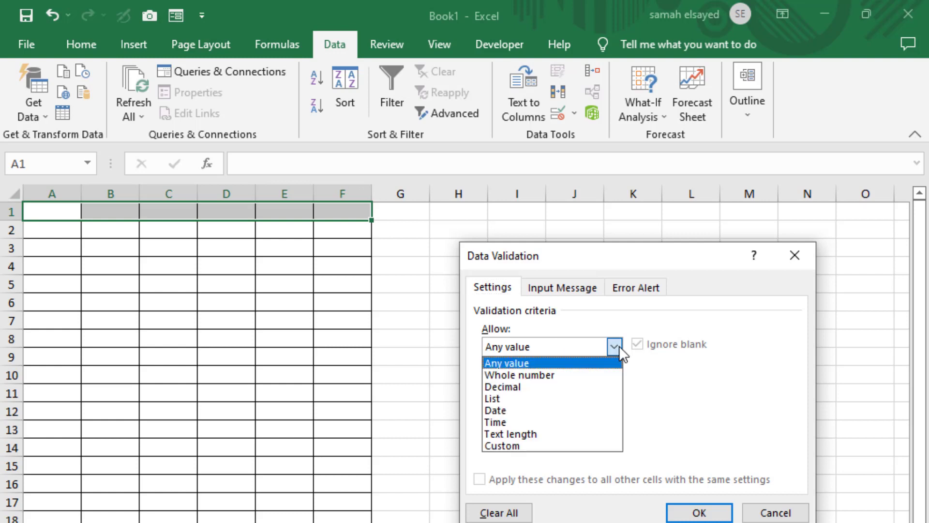
left_click(516, 442)
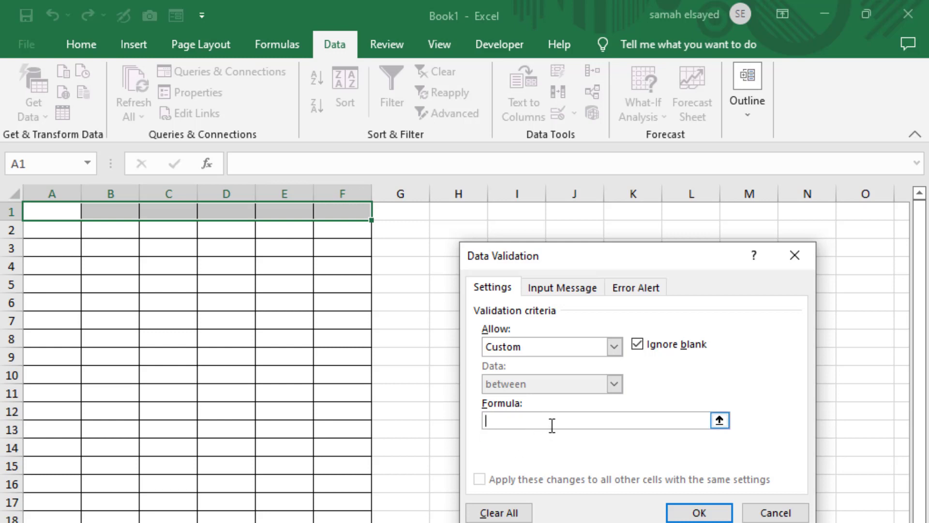
type("=")
type("coun")
type("tif")
type("(")
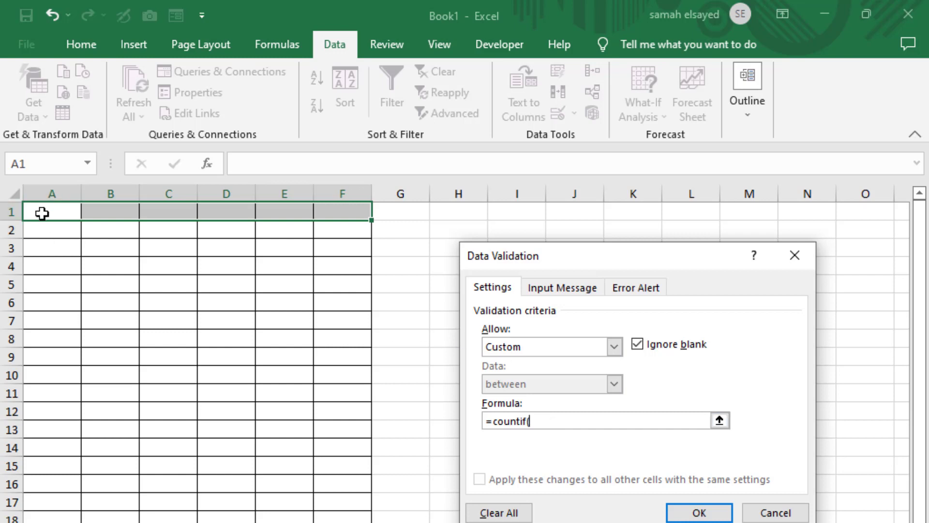
left_click_drag(42, 213, 360, 206)
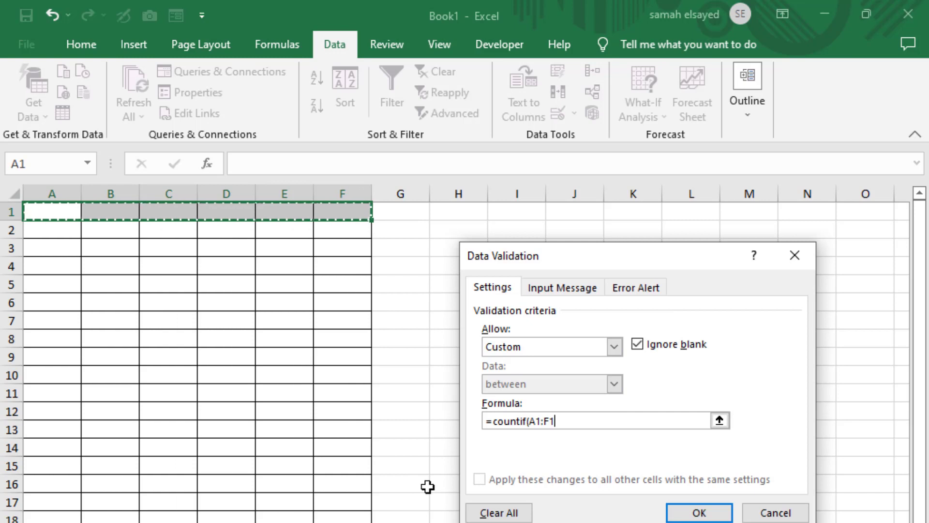
key("F4")
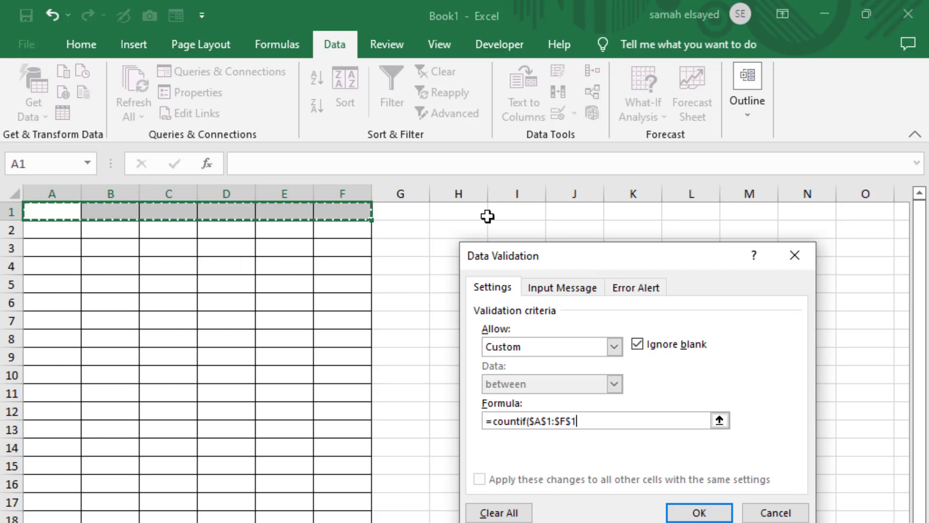
type(",")
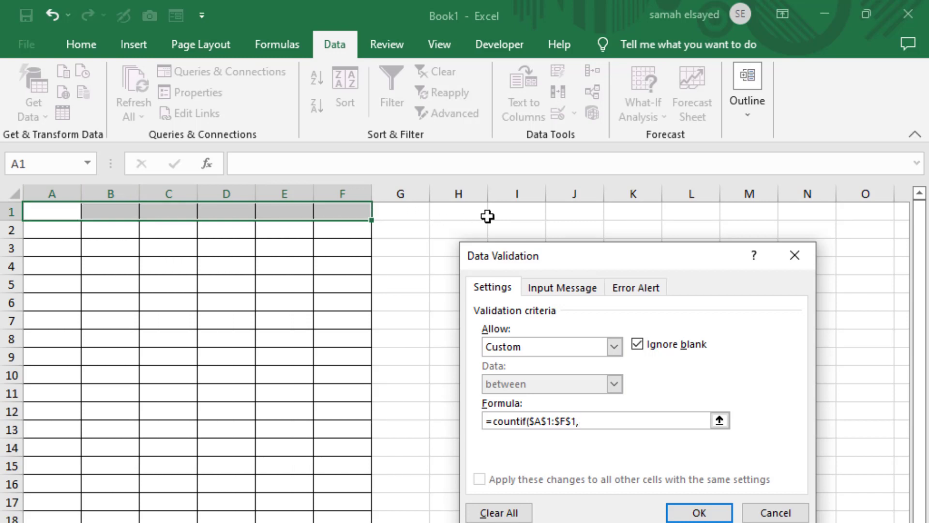
left_click(59, 211)
type(")")
type("=1")
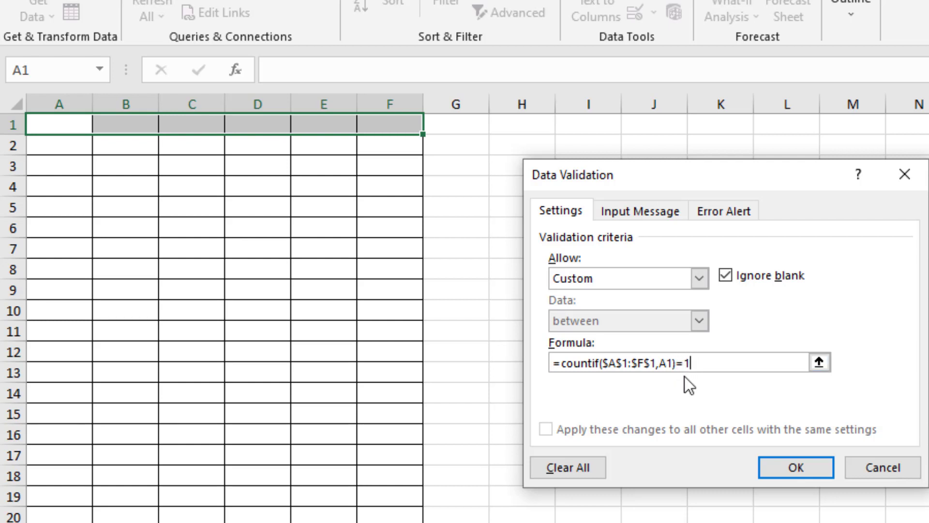
Apply the rule and enter 1, 2, 3 across A1:C1.
left_click(799, 463)
left_click(57, 126)
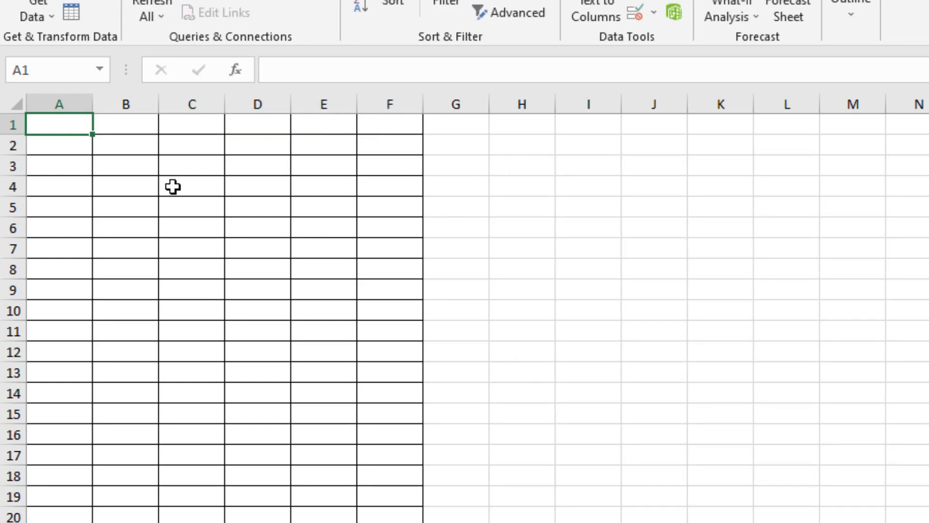
type("1")
key("Tab")
type("2")
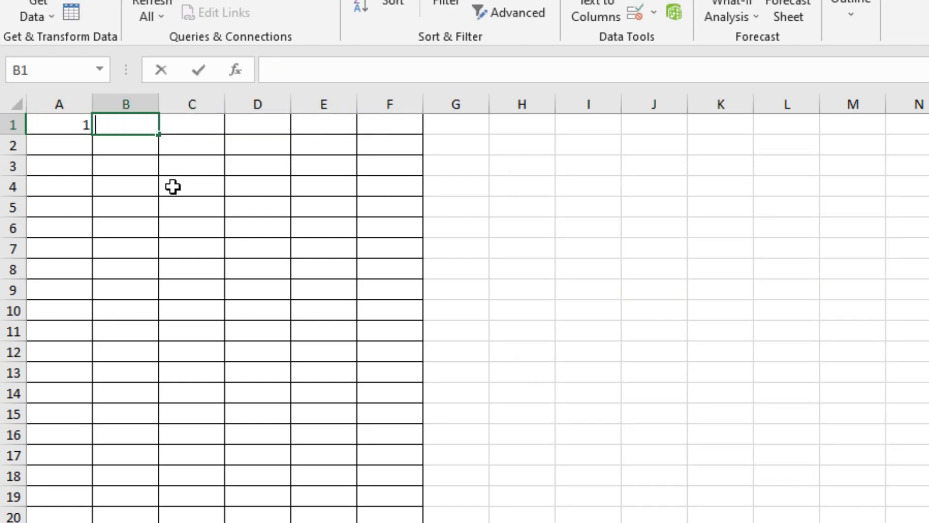
key("Tab")
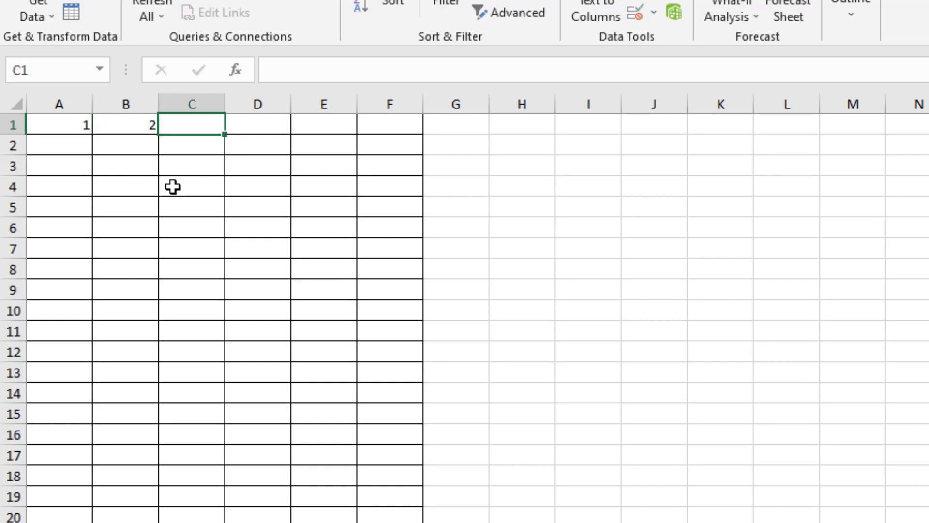
type("3")
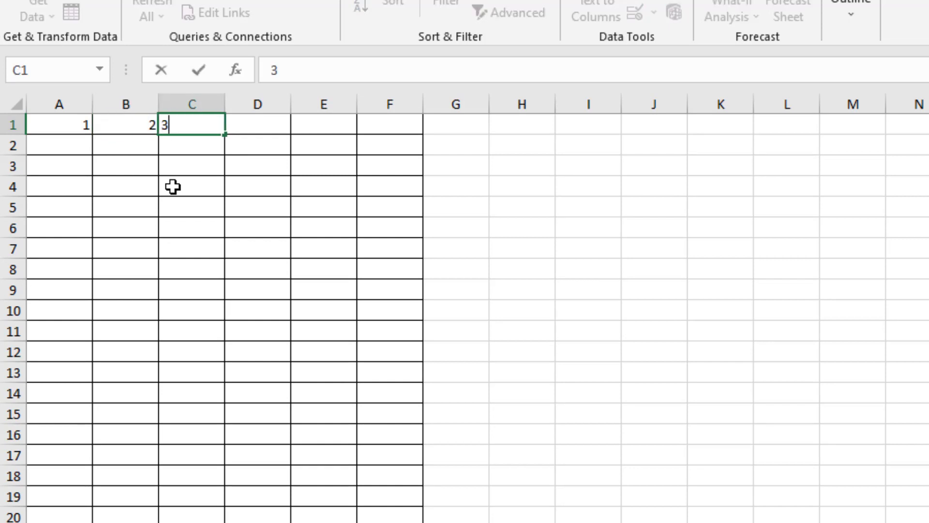
key("Tab")
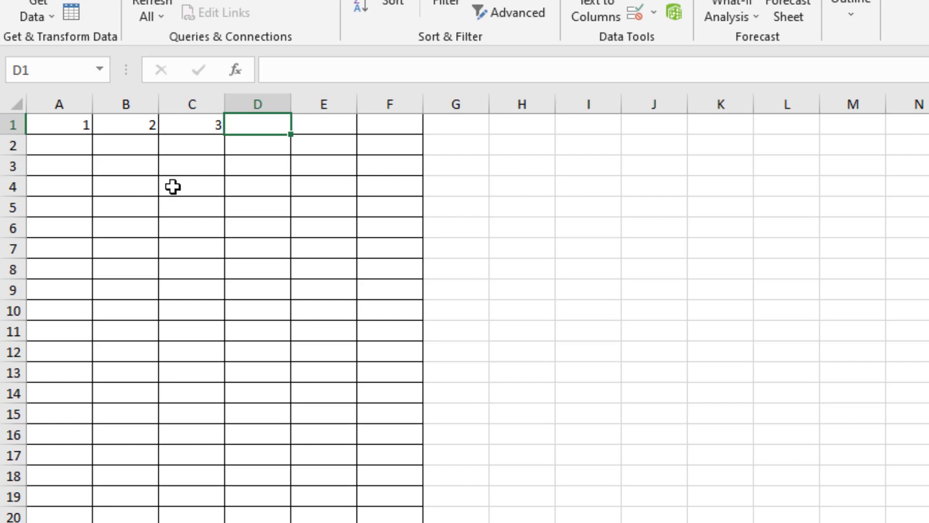
Try a duplicate 2 in D1, cancel the rejection, and reselect A1:F1.
type("2")
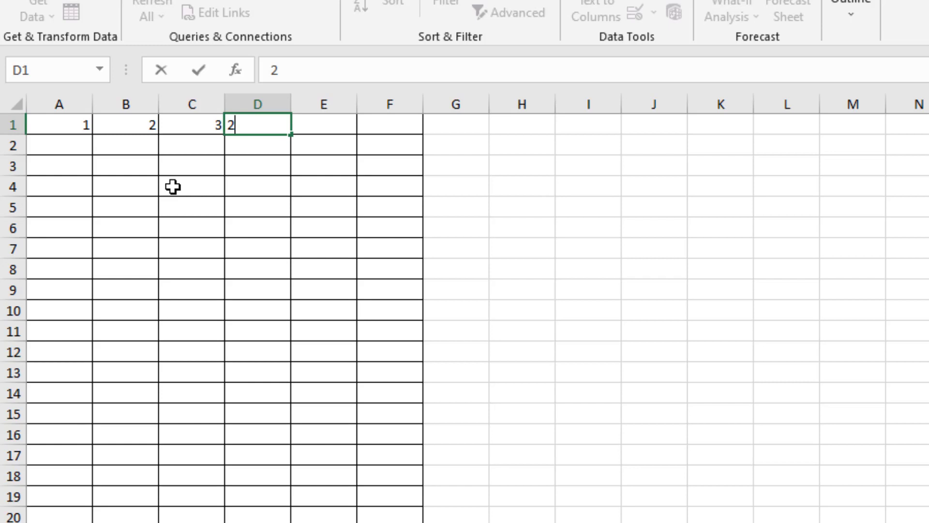
key("Tab")
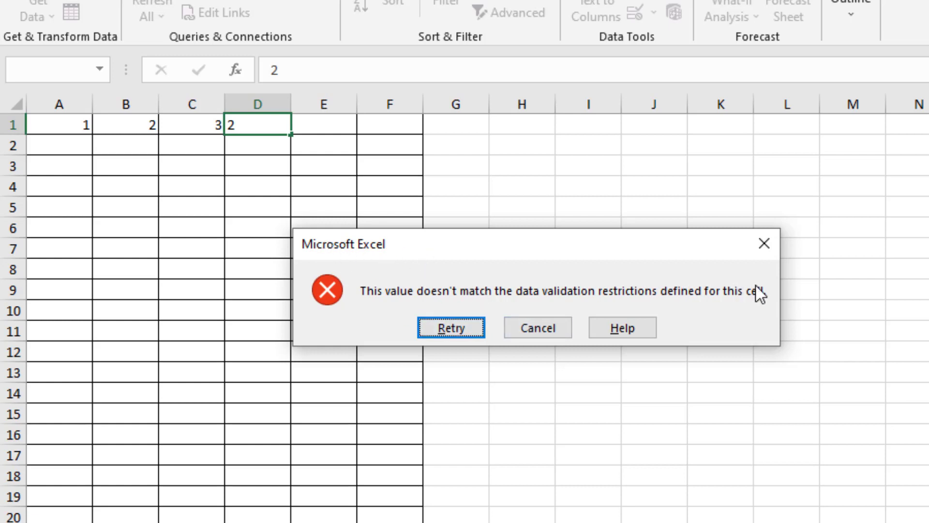
left_click(539, 330)
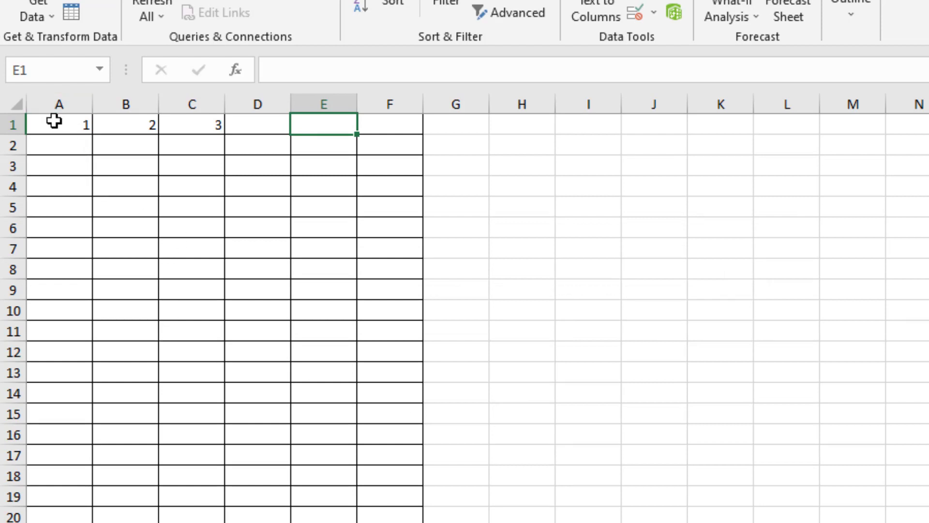
left_click_drag(54, 121, 406, 126)
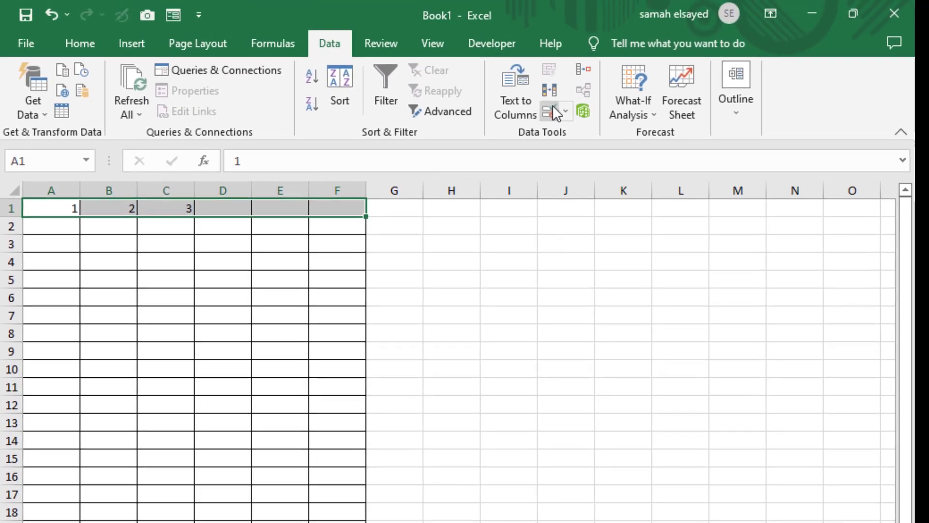
Add a Stop error alert titled 'الرقم مكرر' with message 'برجاء ادخال رقم اخر هذا الرقم مكرر'.
left_click(552, 108)
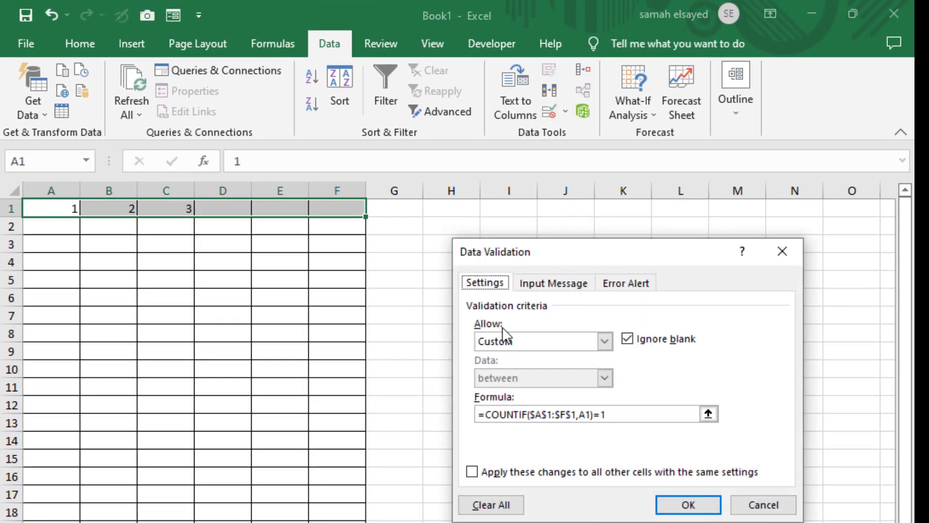
left_click(626, 283)
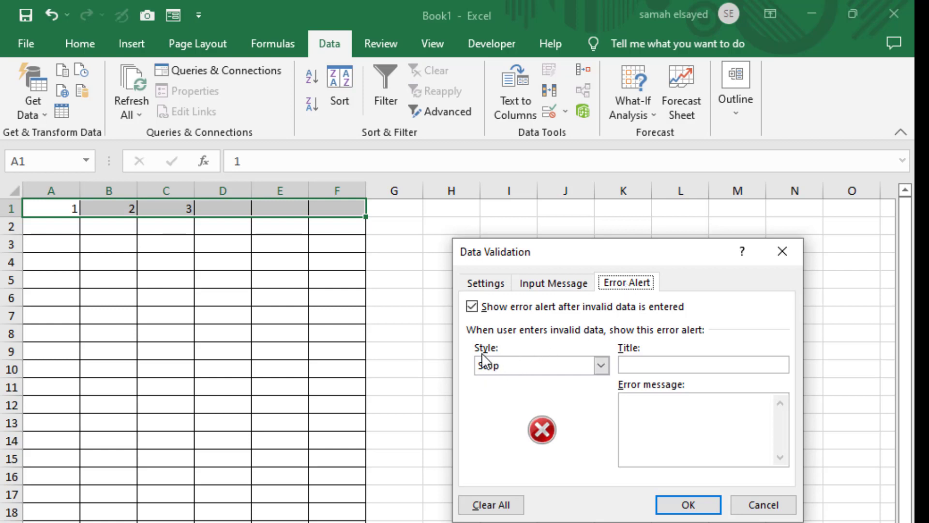
left_click(640, 365)
type("الرق")
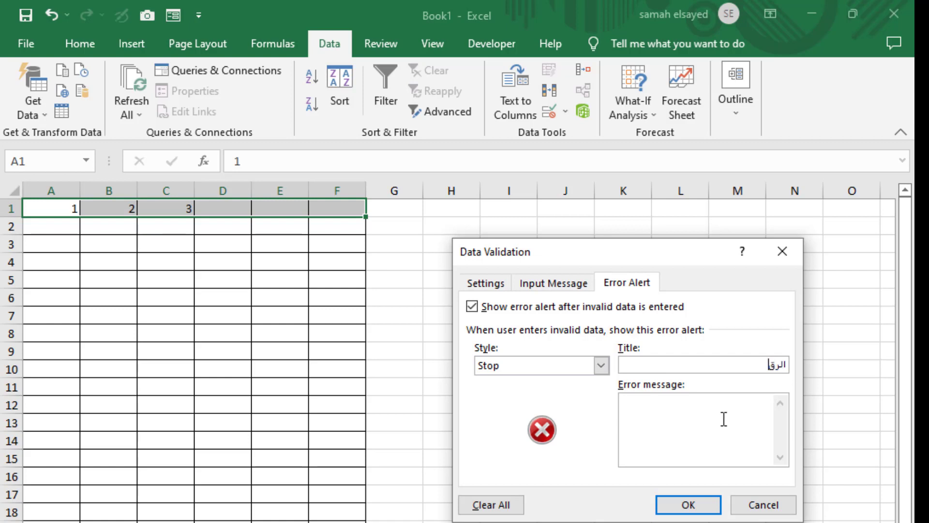
type("م مكرر")
left_click(695, 425)
left_click(695, 425)
type("برجاء ادخال رقم اخر هذا الرقم مكرر")
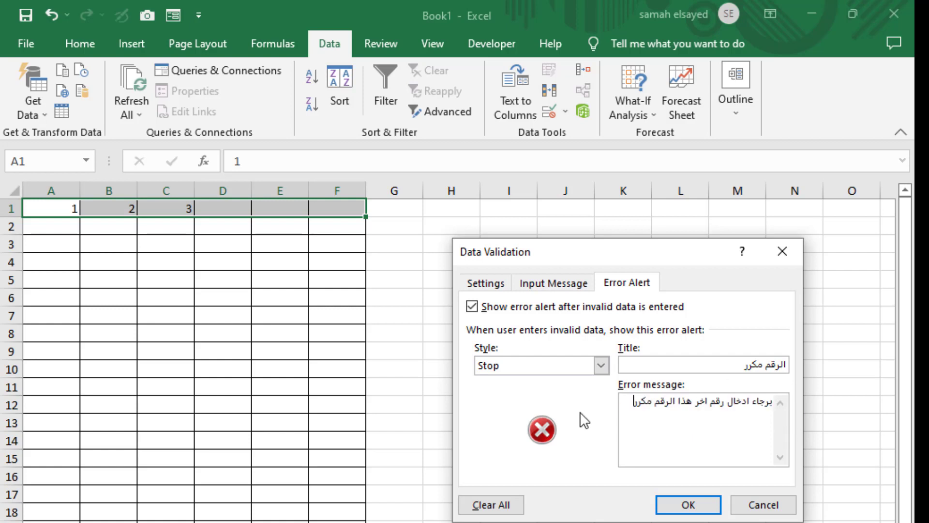
left_click(688, 505)
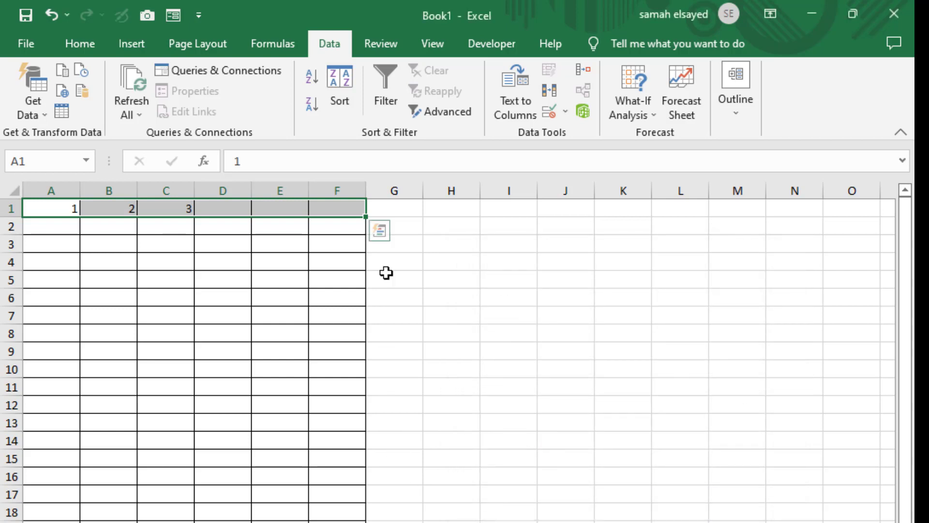
left_click(232, 213)
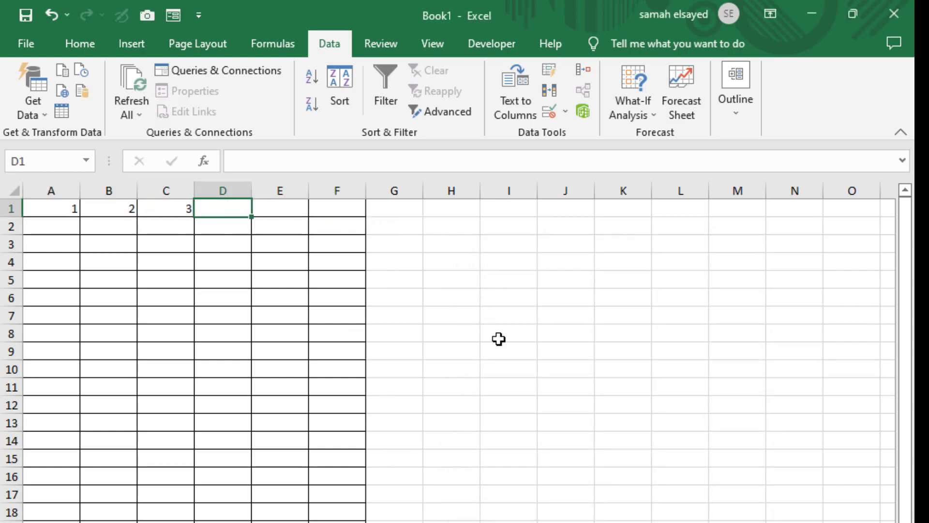
type("1")
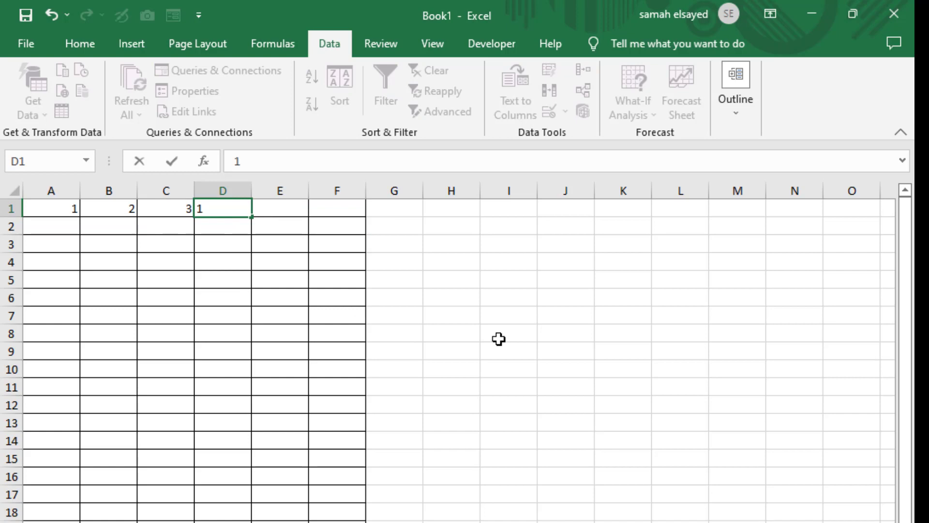
key("Return")
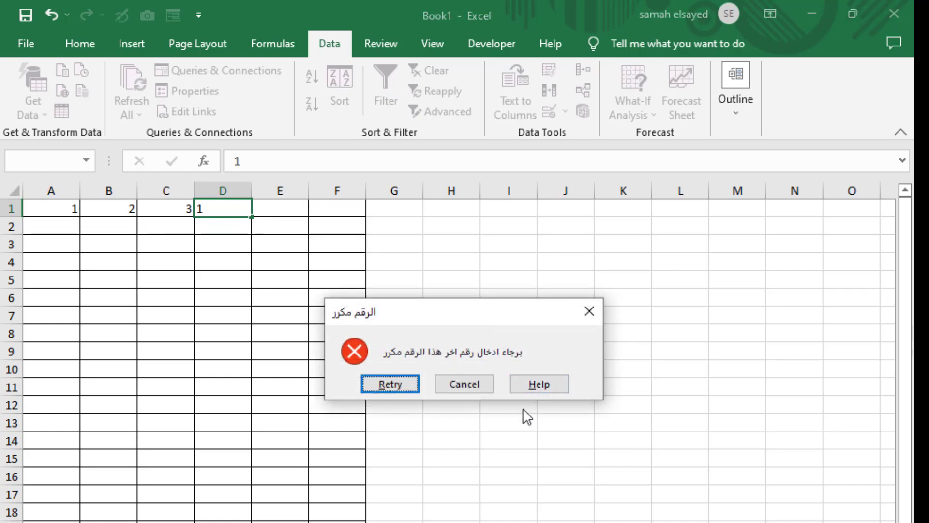
left_click(457, 382)
left_click(58, 224)
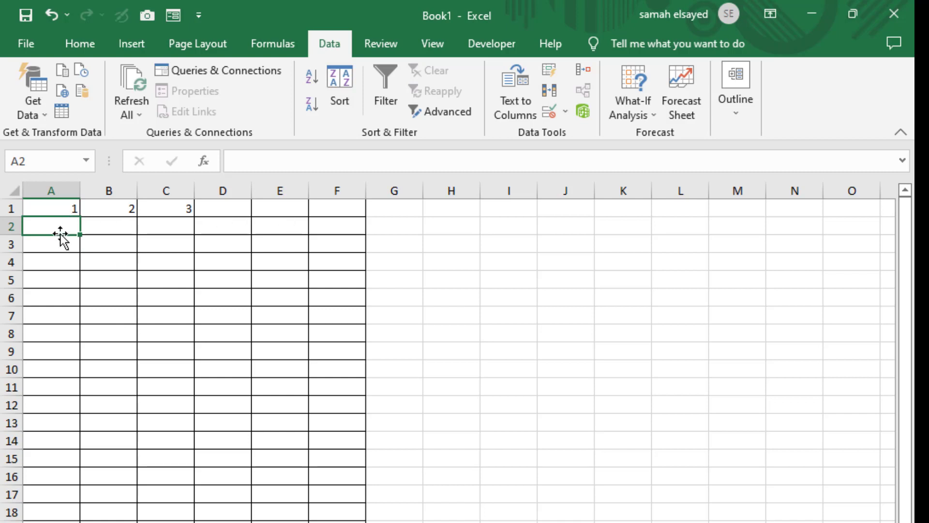
Select A2:A21 and open the Data Validation dialog for it.
left_click_drag(59, 224, 48, 521)
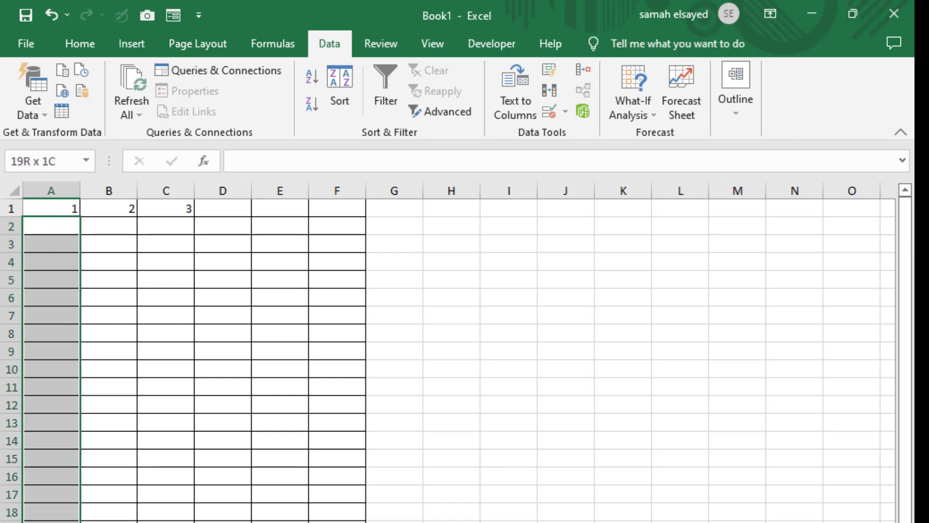
left_click_drag(48, 520, 51, 522)
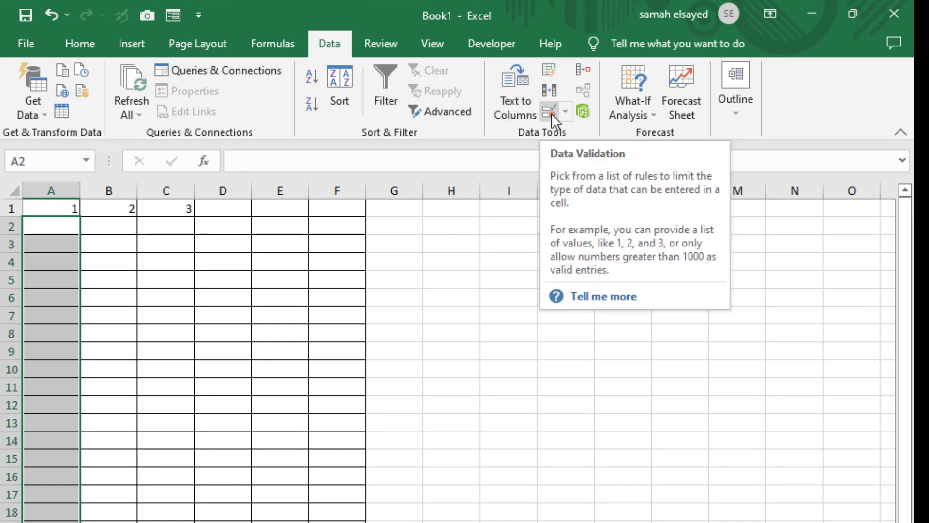
left_click(550, 113)
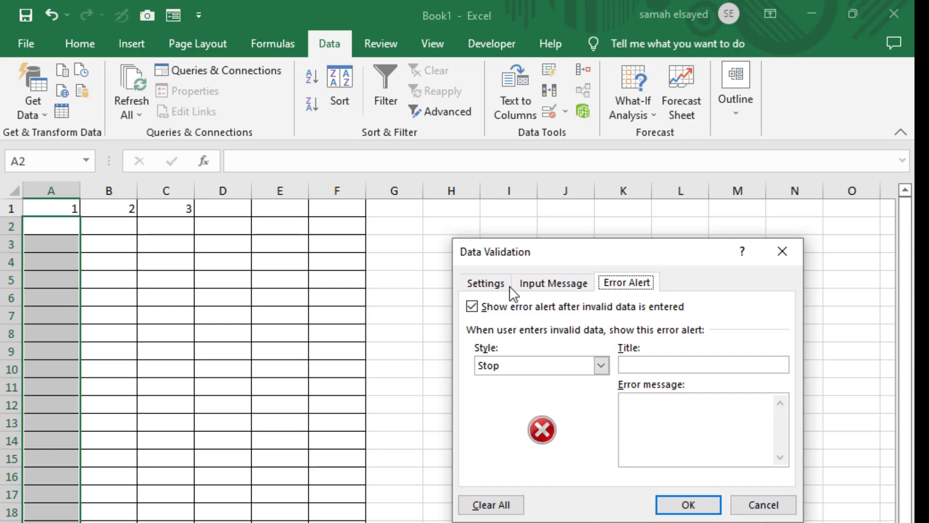
On the Settings tab, set Allow to Custom for A2:A21.
left_click(482, 285)
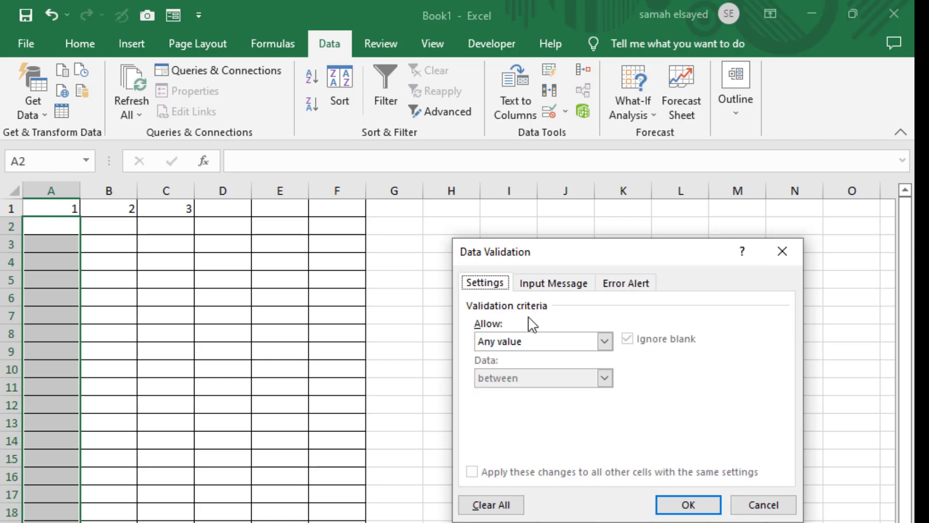
left_click(604, 342)
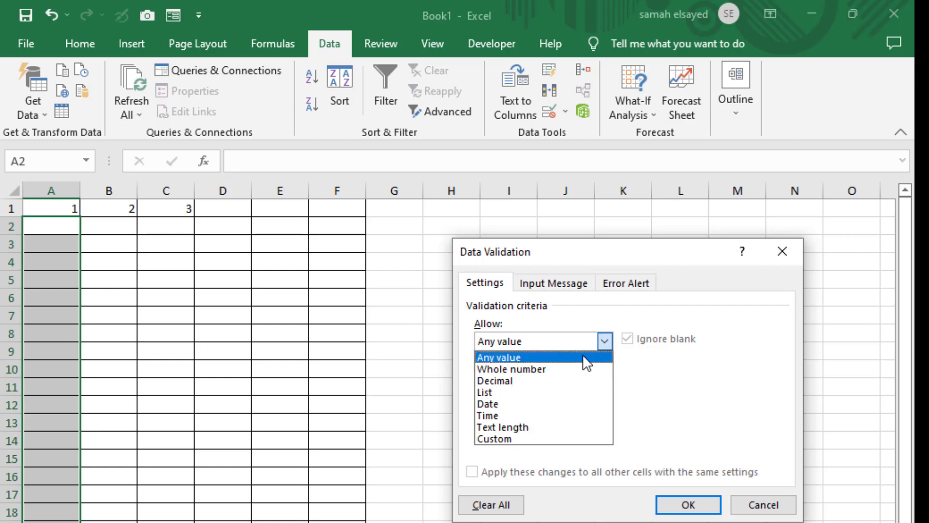
left_click(548, 437)
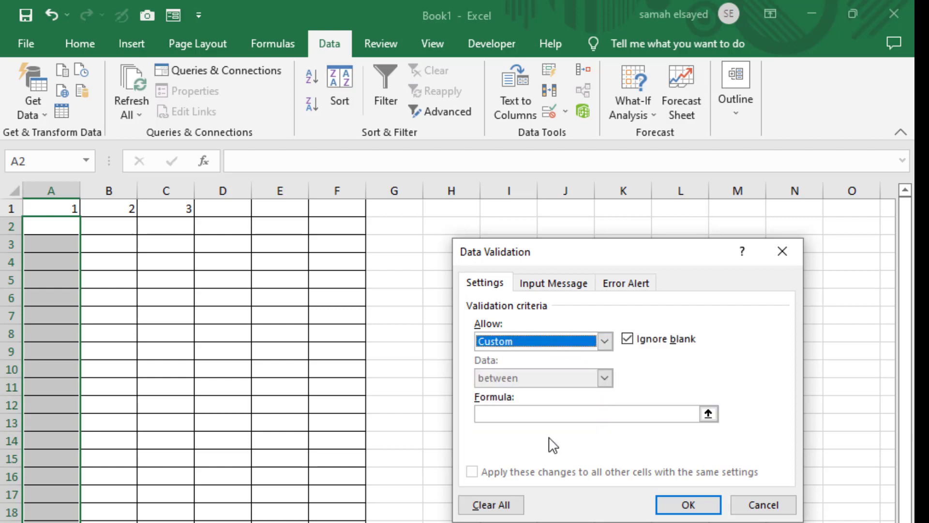
left_click(510, 413)
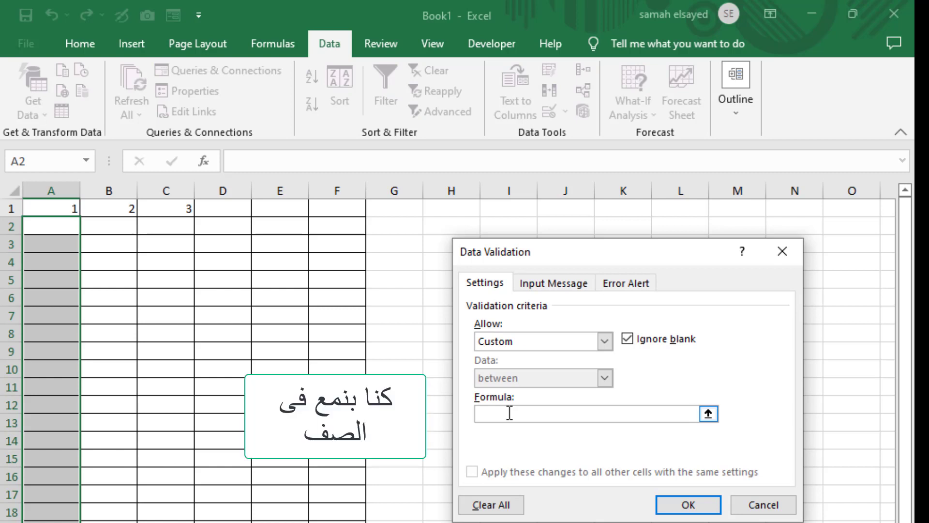
Enter the formula =countif($A$2:$A$21,A2)=1 and apply the rule.
type("=")
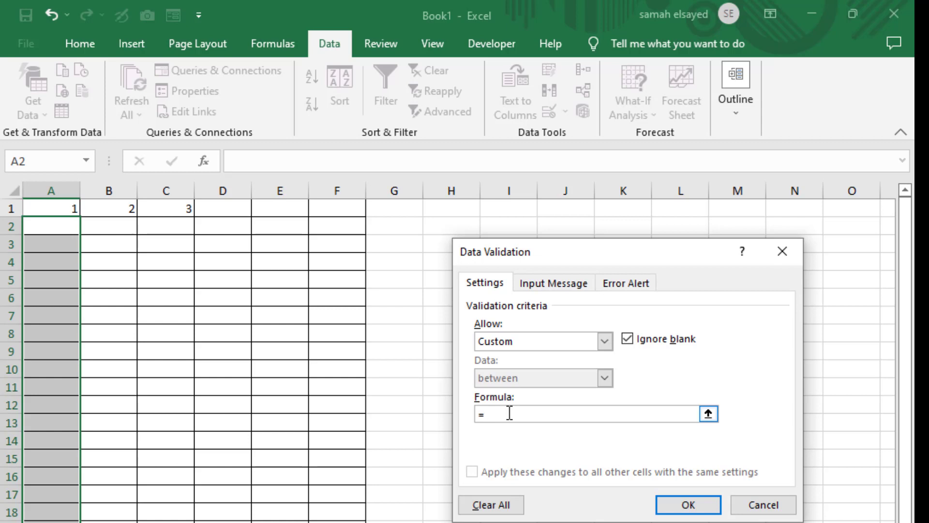
type("ؤخعفه")
key("BackSpace")
key("BackSpace")
key("BackSpace")
key("alt+shift")
type("countif(")
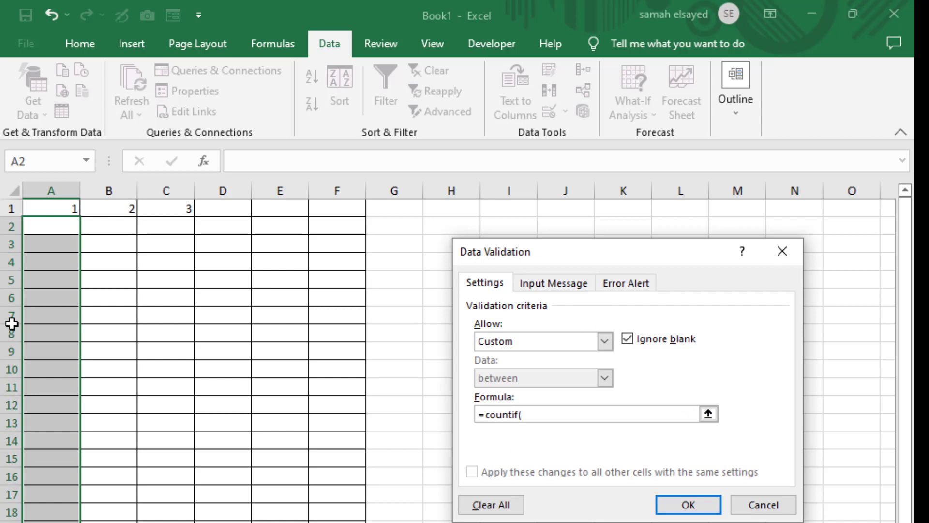
left_click_drag(58, 231, 44, 458)
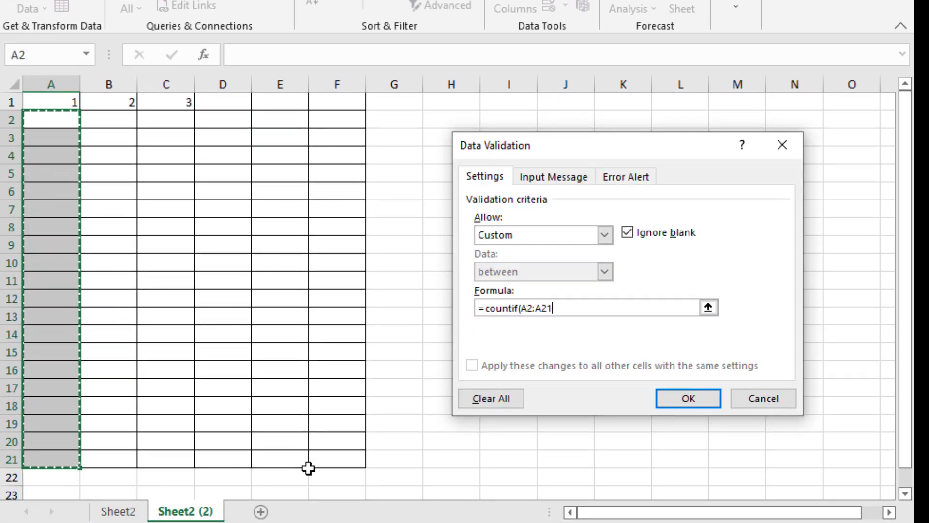
key("F4")
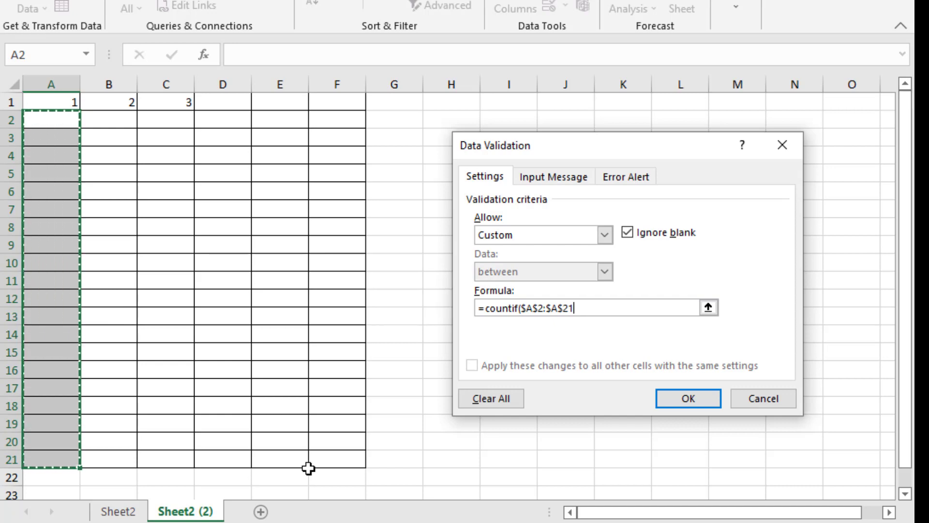
type(",")
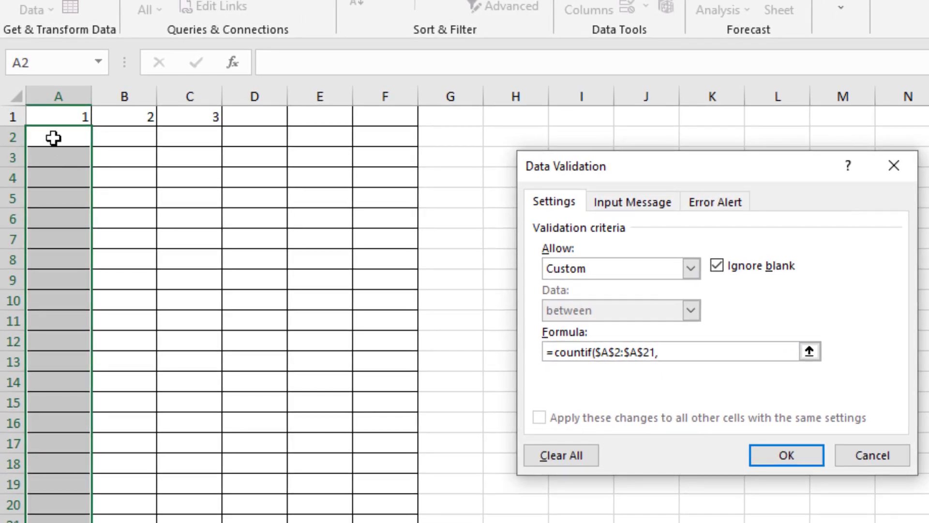
left_click(53, 138)
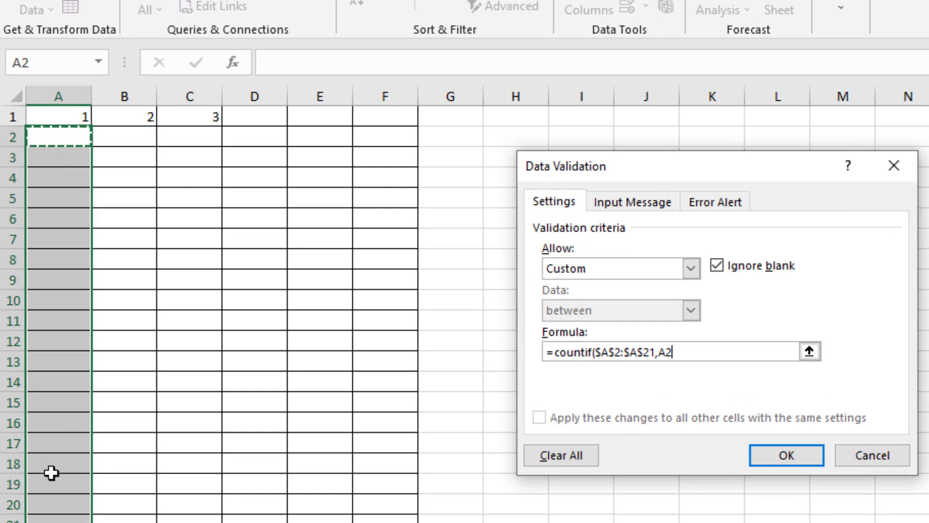
type(")")
type("=1")
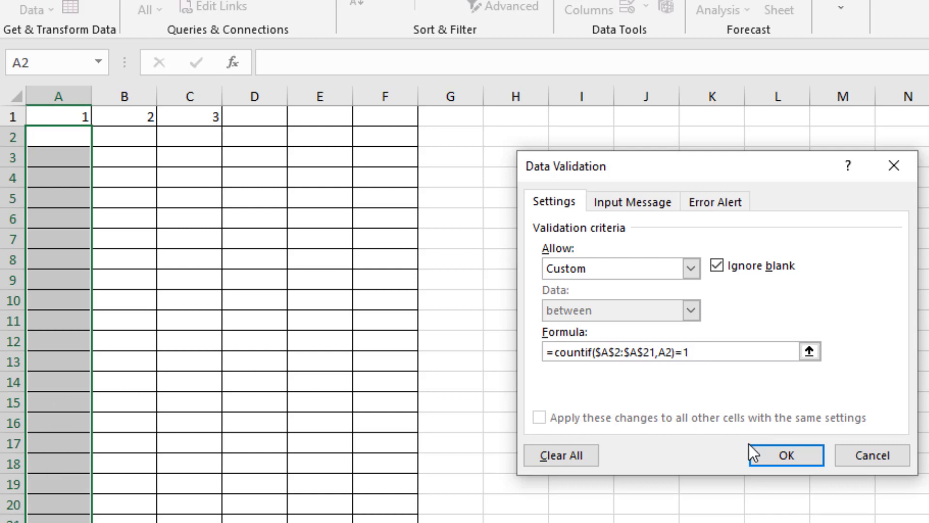
left_click(771, 454)
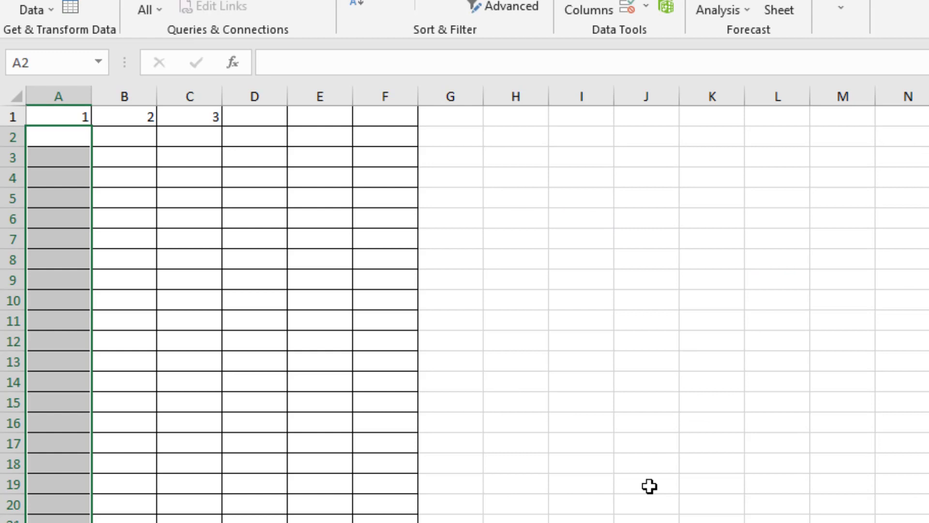
Enter 22 in A2 and 33 in A3, then try a repeated 22 in A4.
left_click(68, 139)
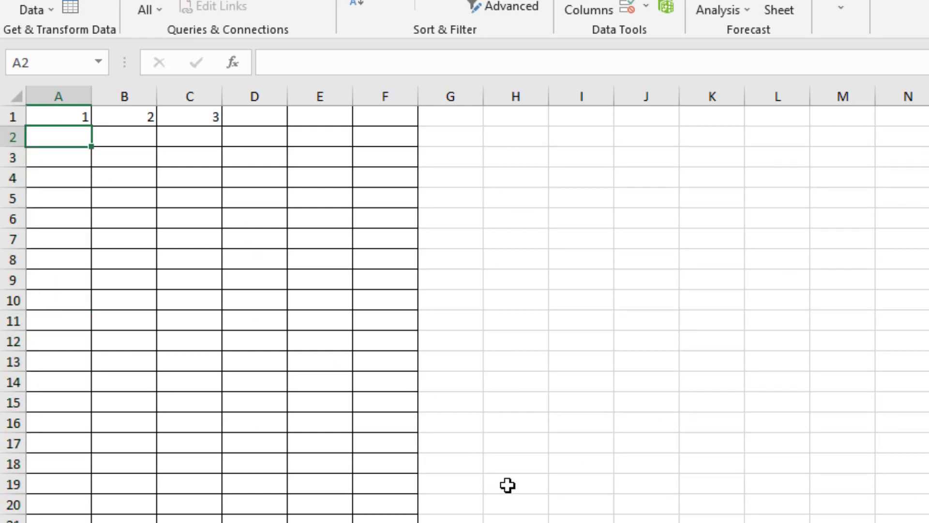
type("22")
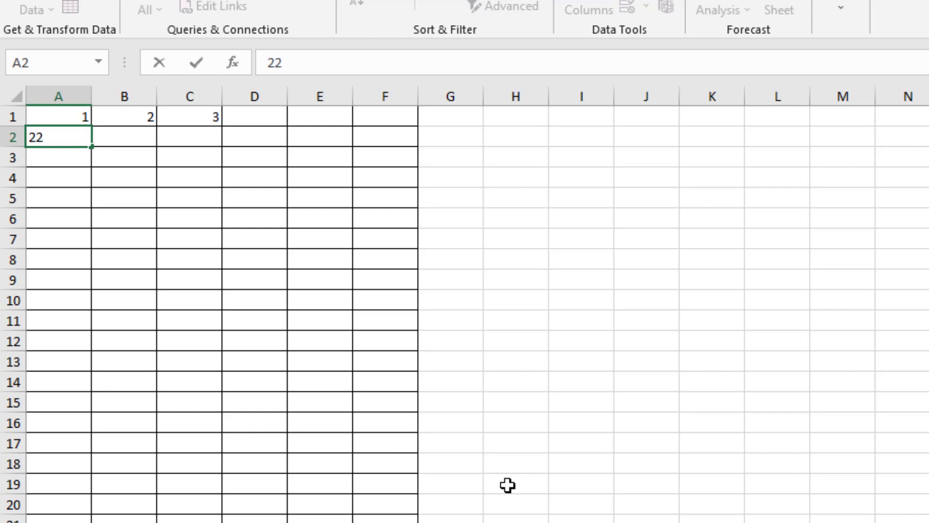
key("Return")
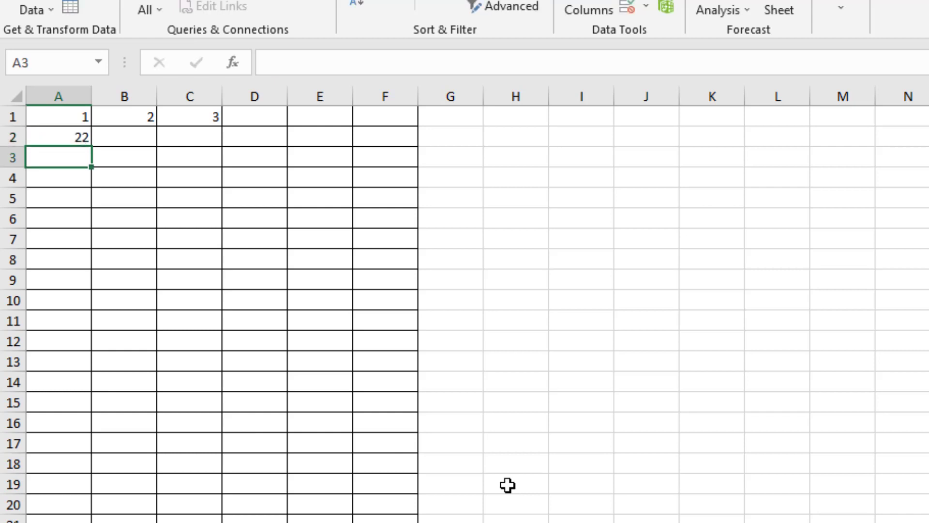
type("33")
key("Return")
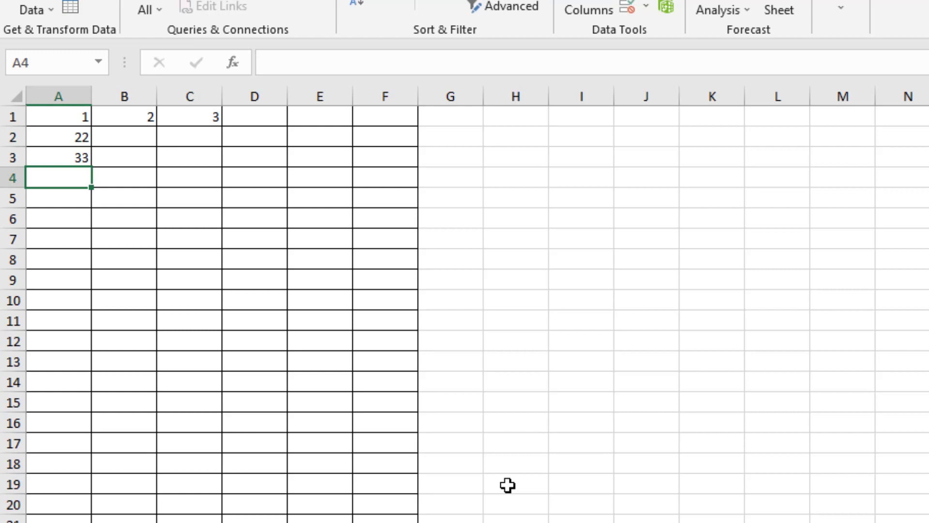
type("22")
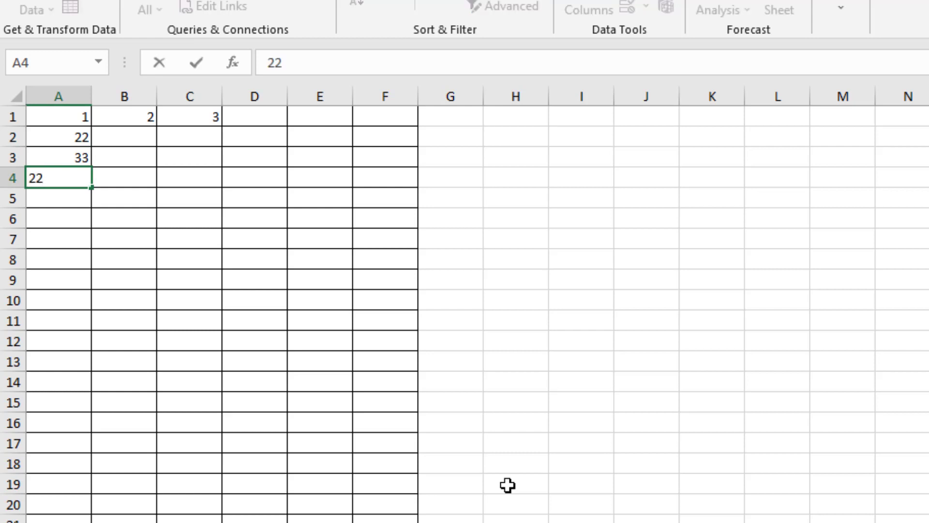
key("Return")
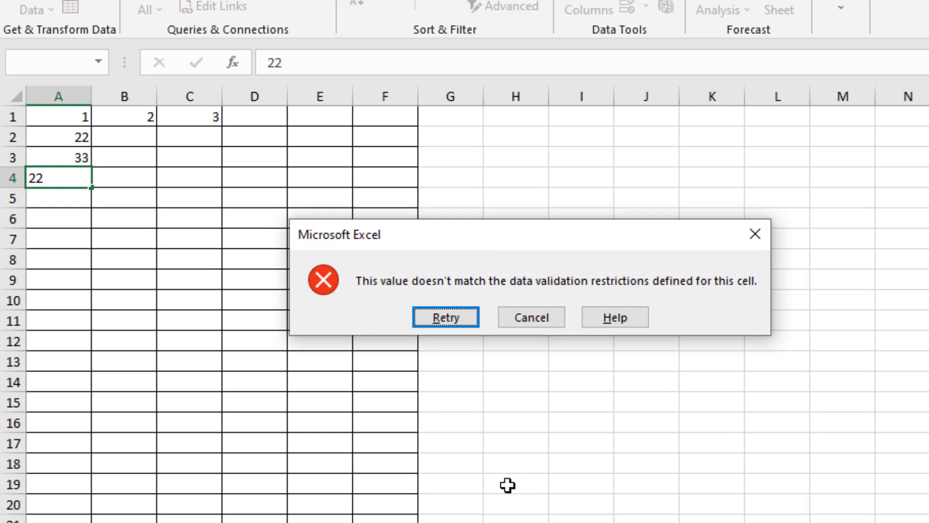